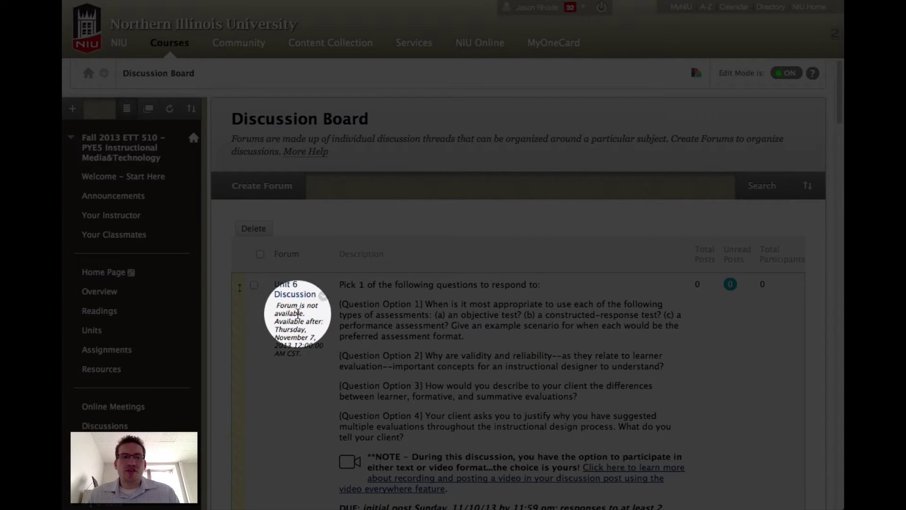
Open the Unit 6 Discussion forum from the Discussion Board.
click(294, 294)
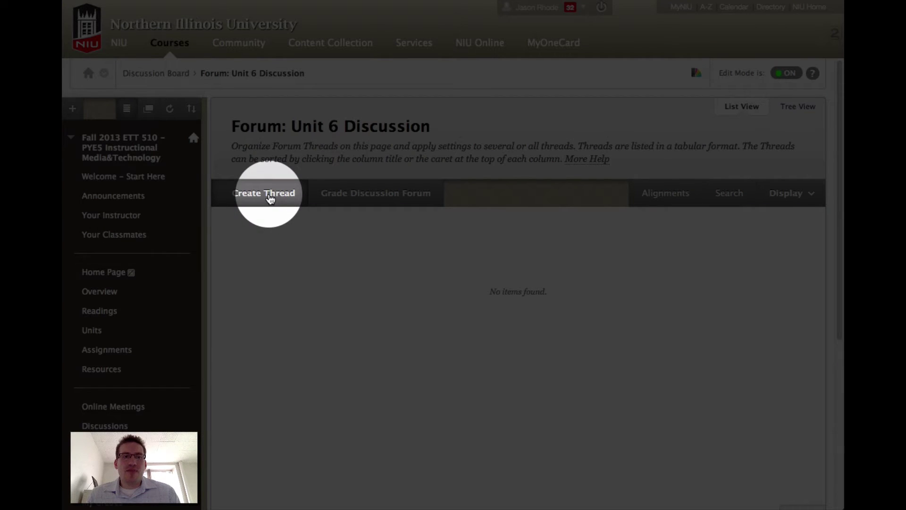
Create a new thread in Unit 6 and review the forum description with its four question options.
click(271, 198)
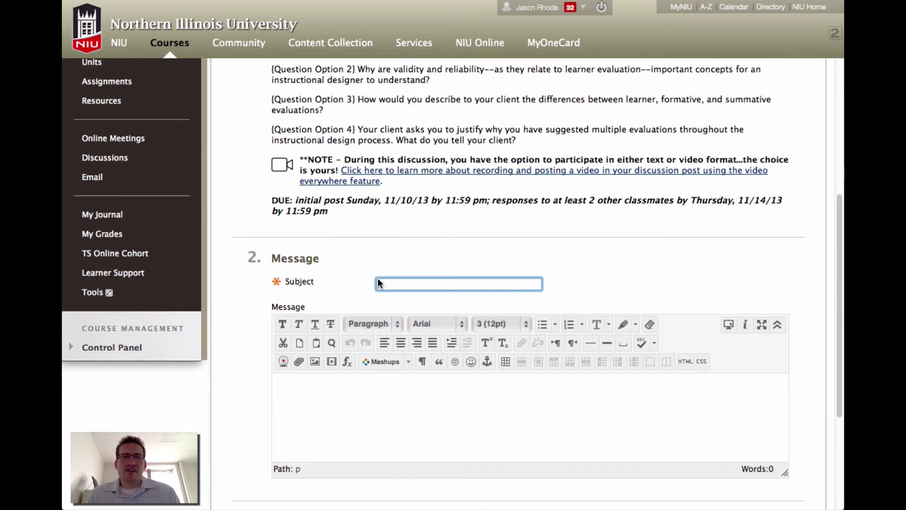
scroll(378, 282, up, 3)
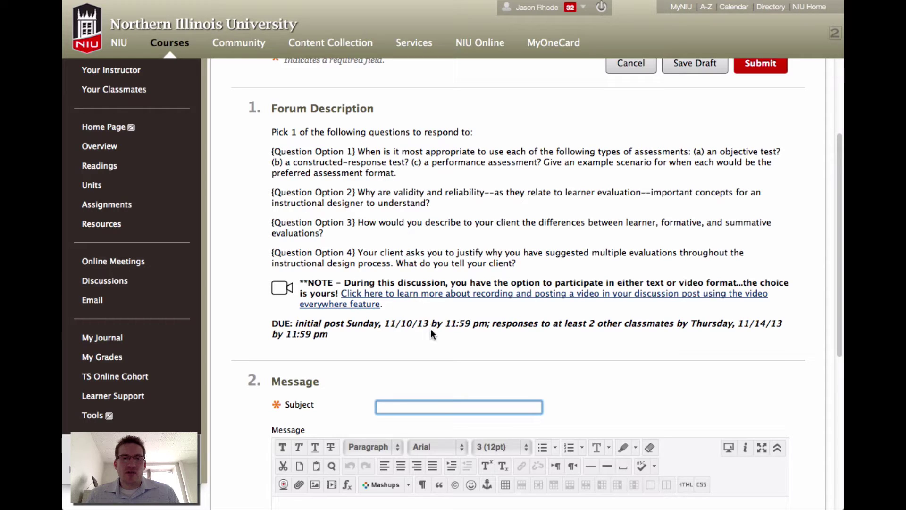
Fill the Subject with 'Q2: Sample Video Response' by accepting the autocomplete suggestion after typing Q.
scroll(434, 335, down, 4)
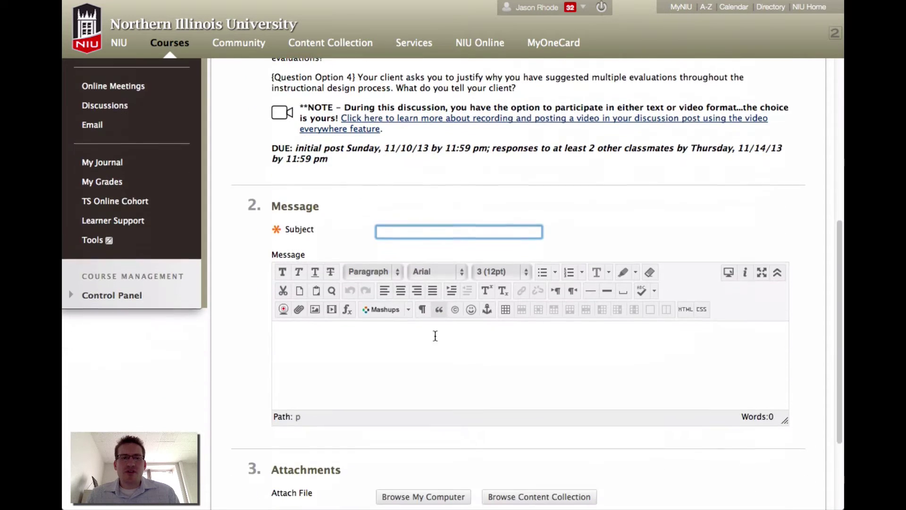
scroll(435, 335, down, 2)
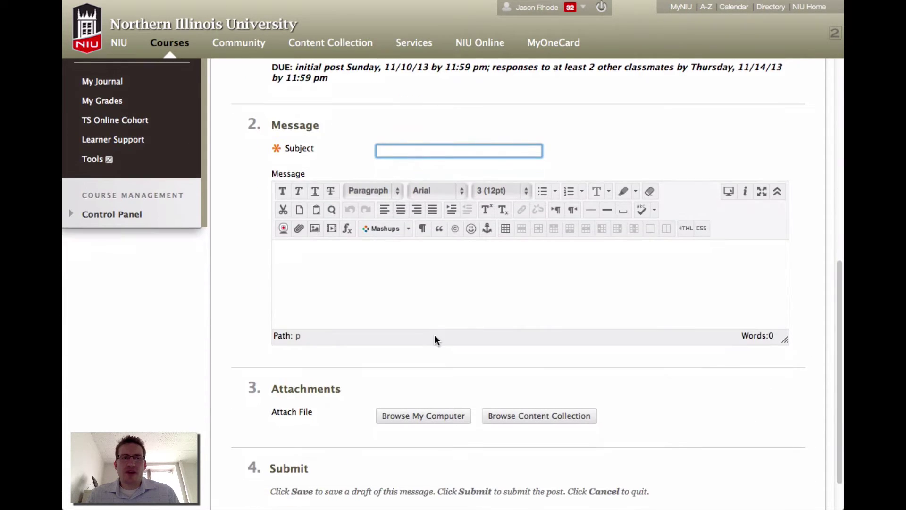
scroll(435, 335, up, 1)
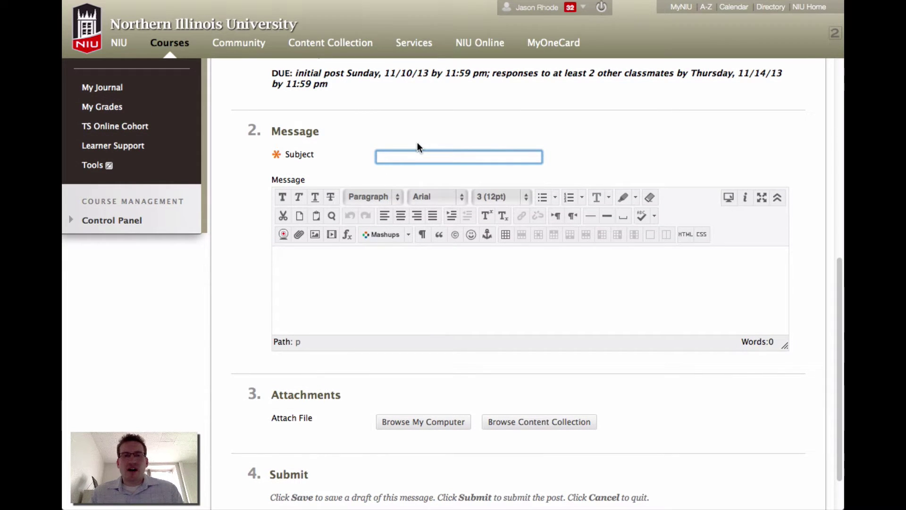
text(Q2:)
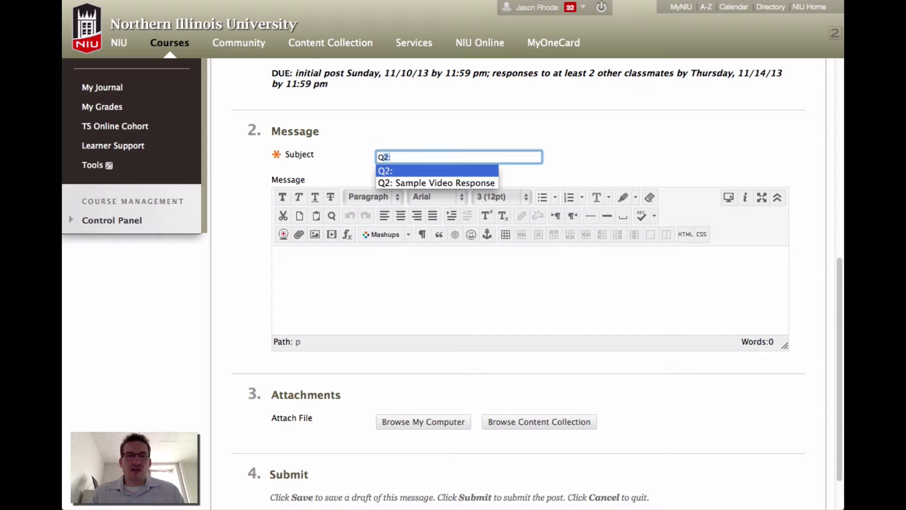
key(Down)
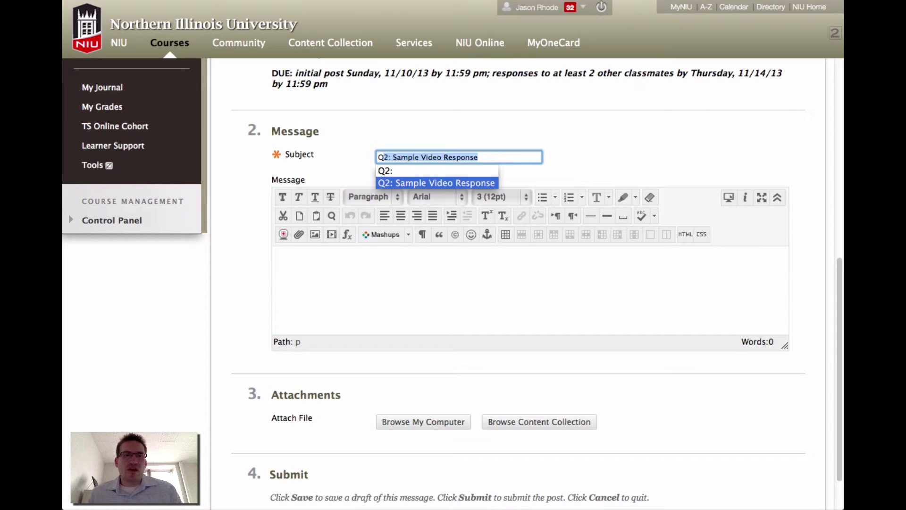
key(Return)
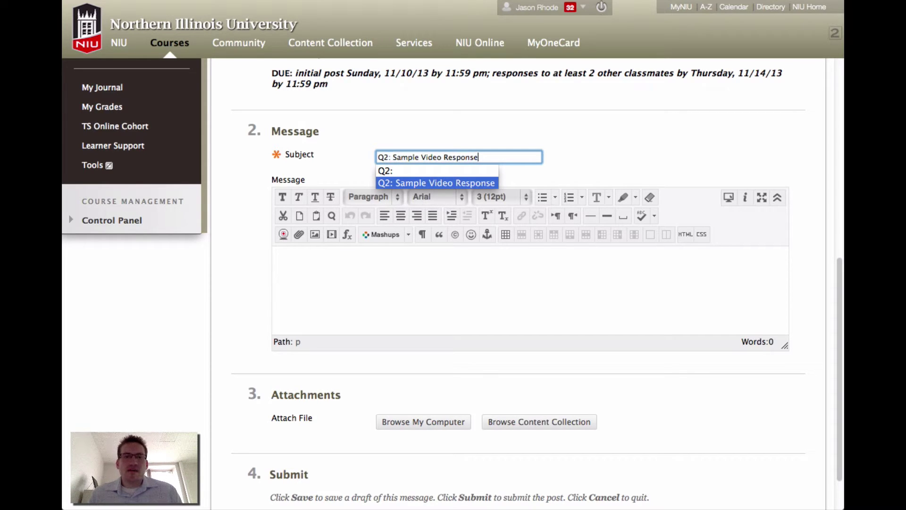
click(511, 146)
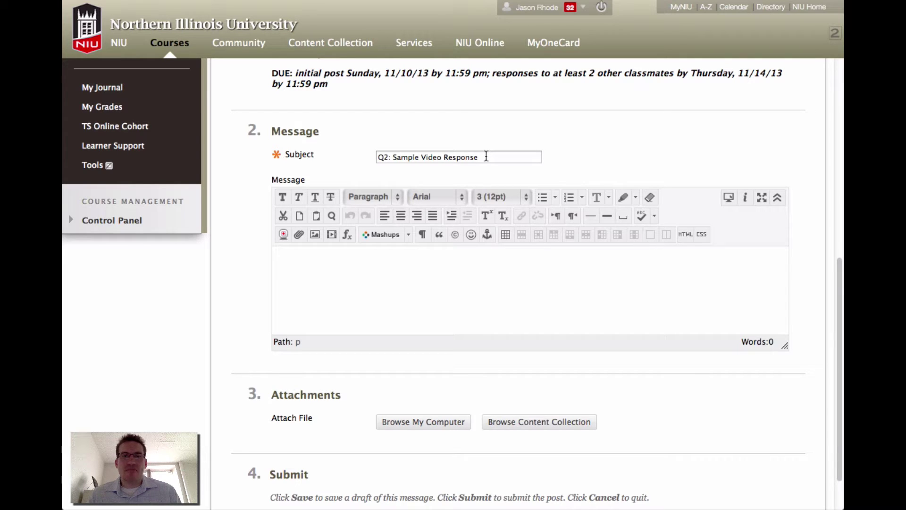
click(426, 267)
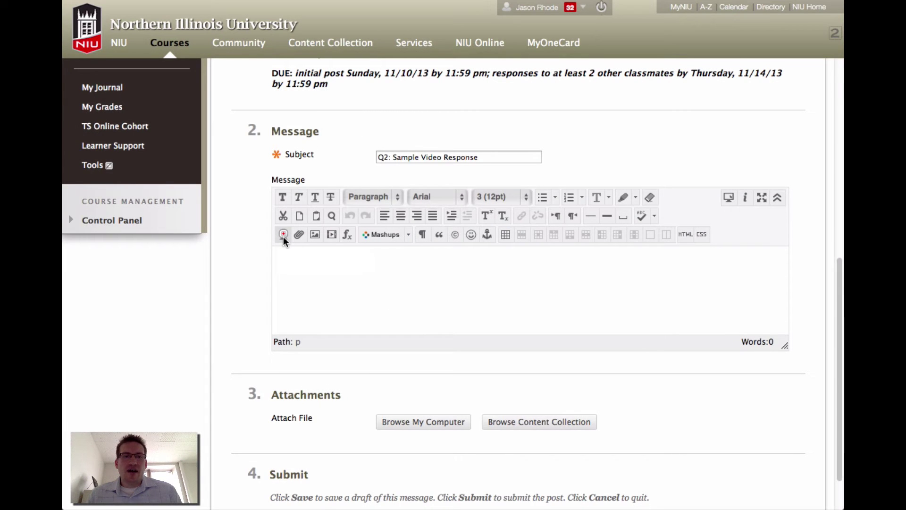
Launch the YouTube Webcam Recorder from the editor's Record from Webcam button.
click(283, 236)
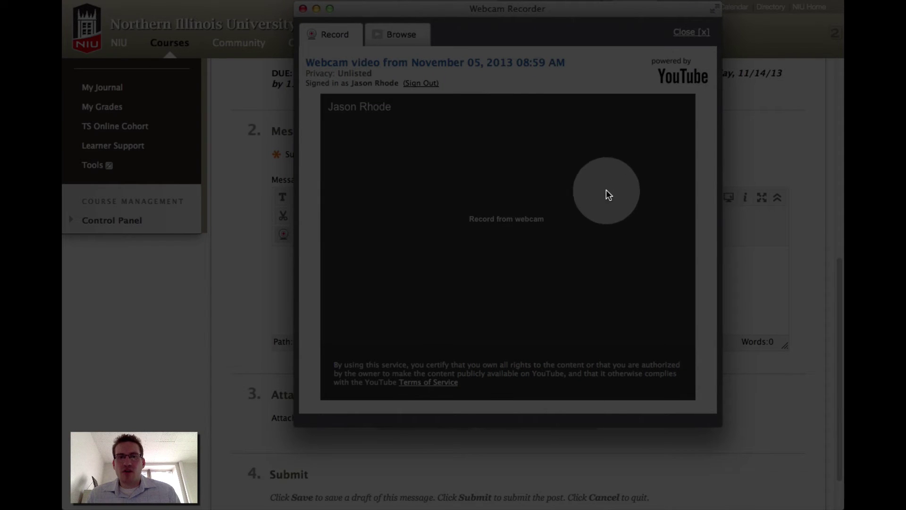
In Flash settings, set the record volume to about the middle and the camera to FaceTime HD Camera.
click(529, 219)
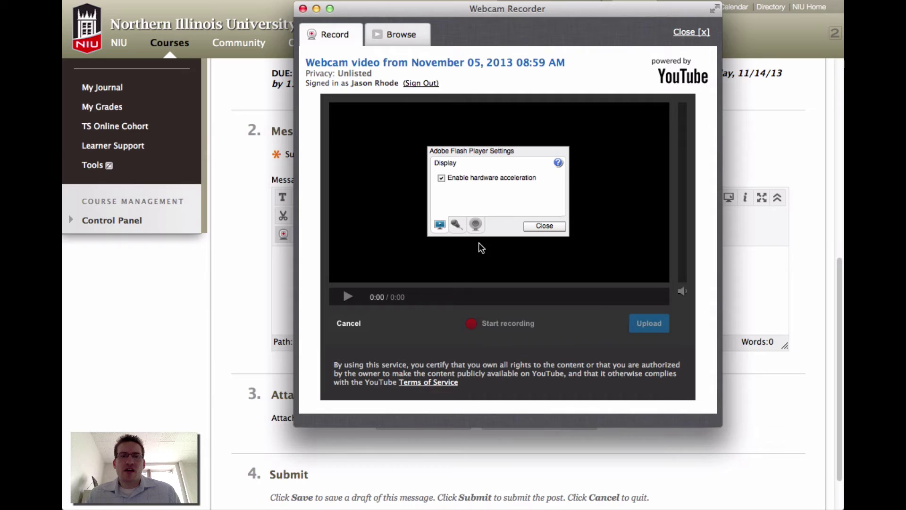
click(457, 225)
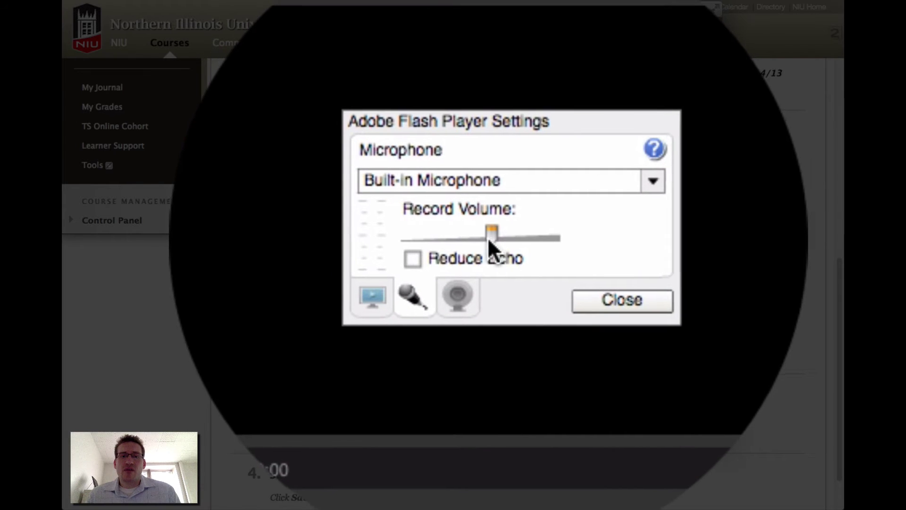
drag(488, 237, 486, 219)
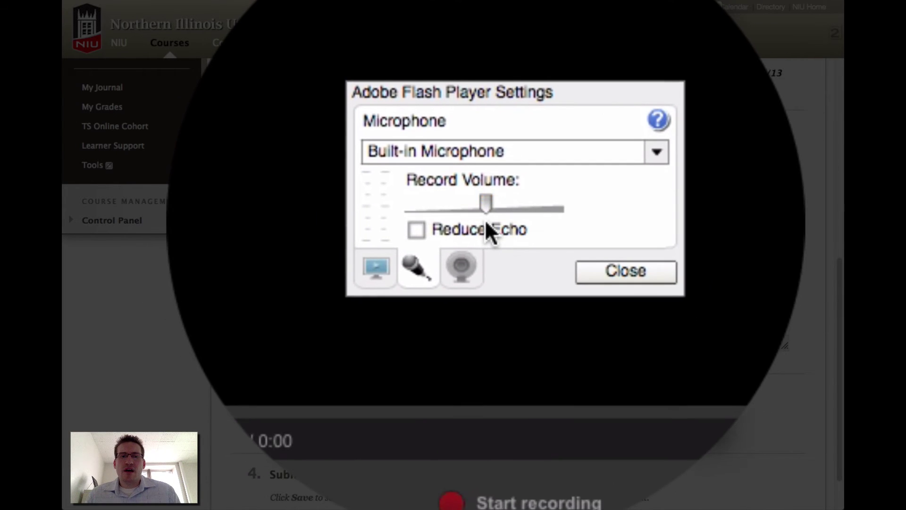
click(461, 270)
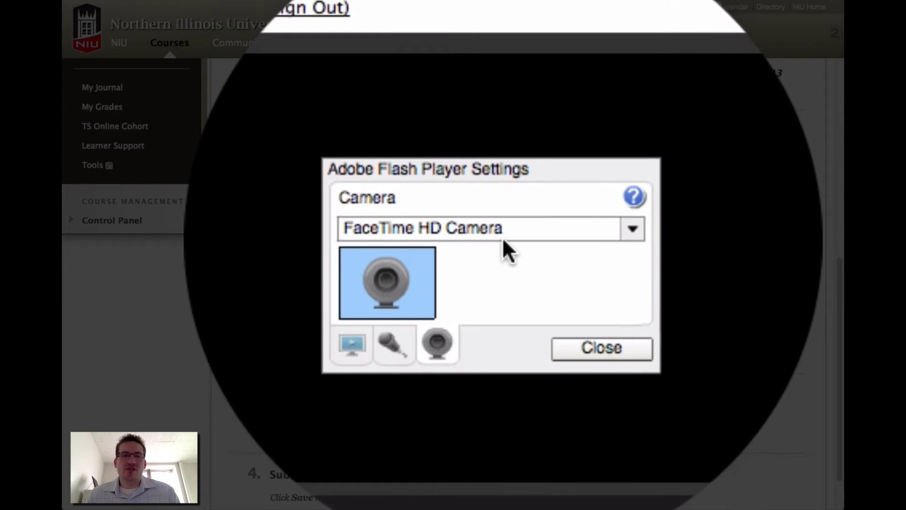
click(512, 239)
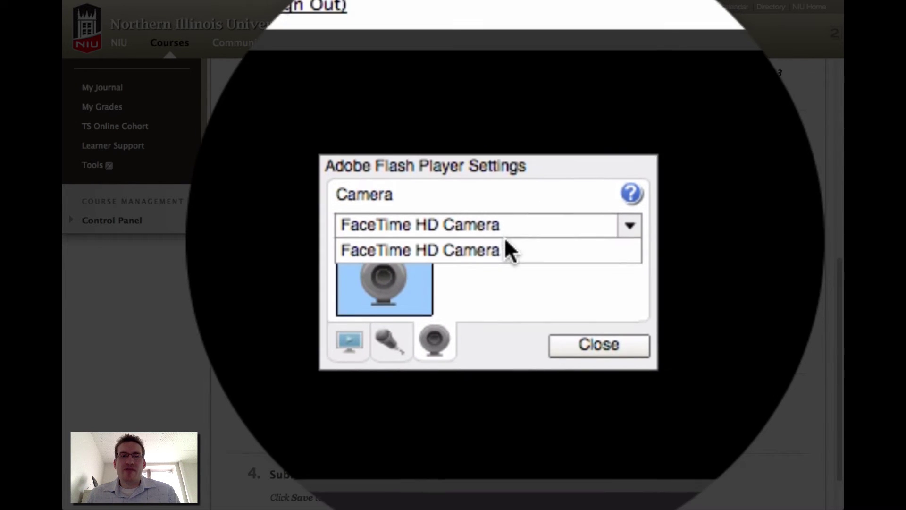
click(503, 240)
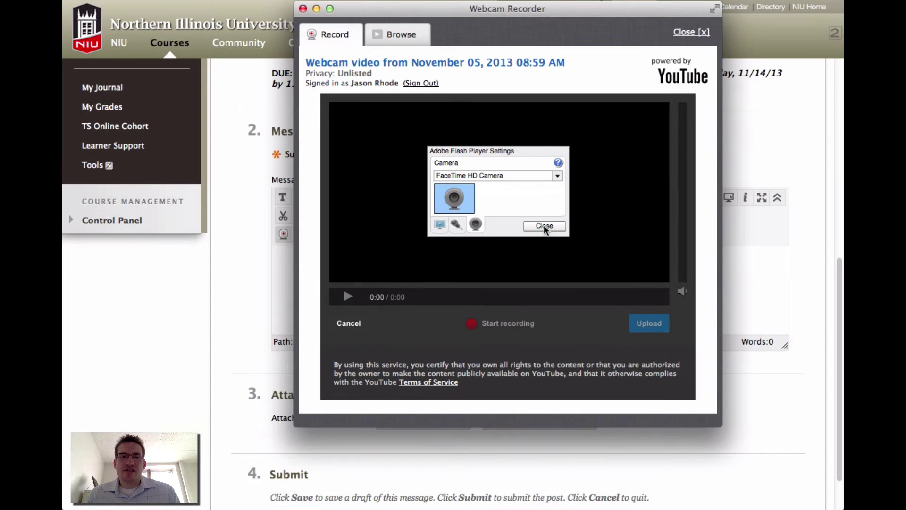
click(543, 226)
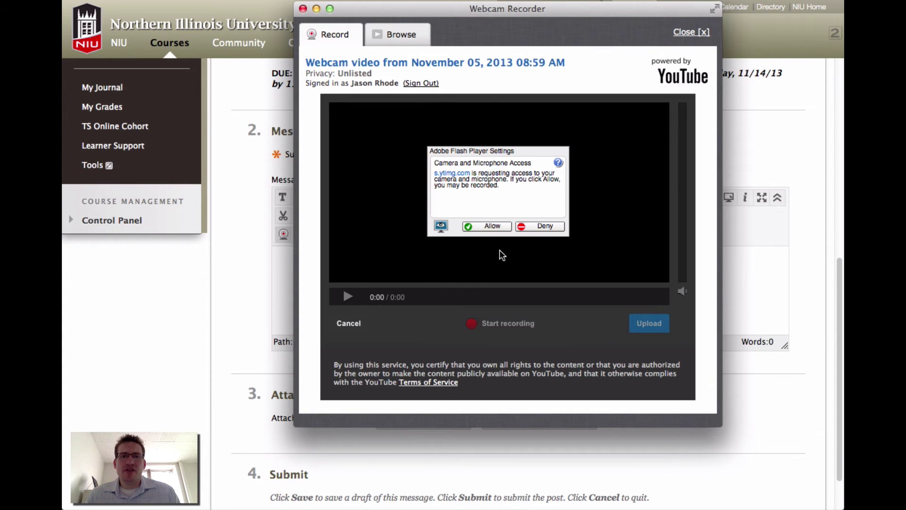
Choose the 'ETT 510 - Fall 2013 - Unit 6 Intro' video from the Browse library for insertion.
click(409, 38)
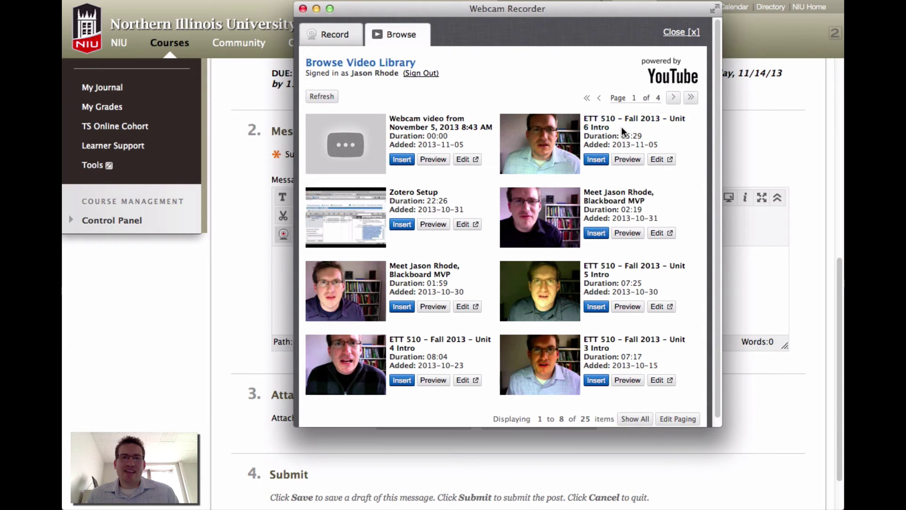
click(595, 162)
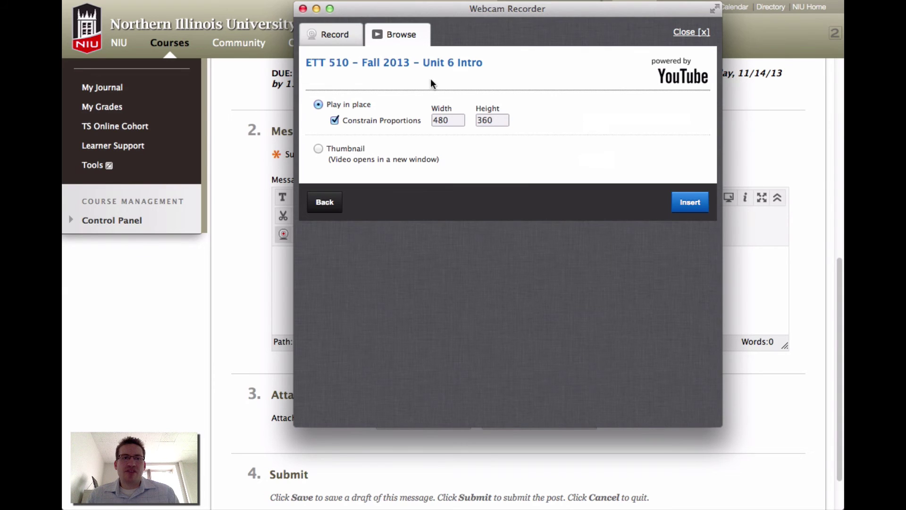
Embed the Unit 6 Intro video in the message and post the thread.
click(692, 202)
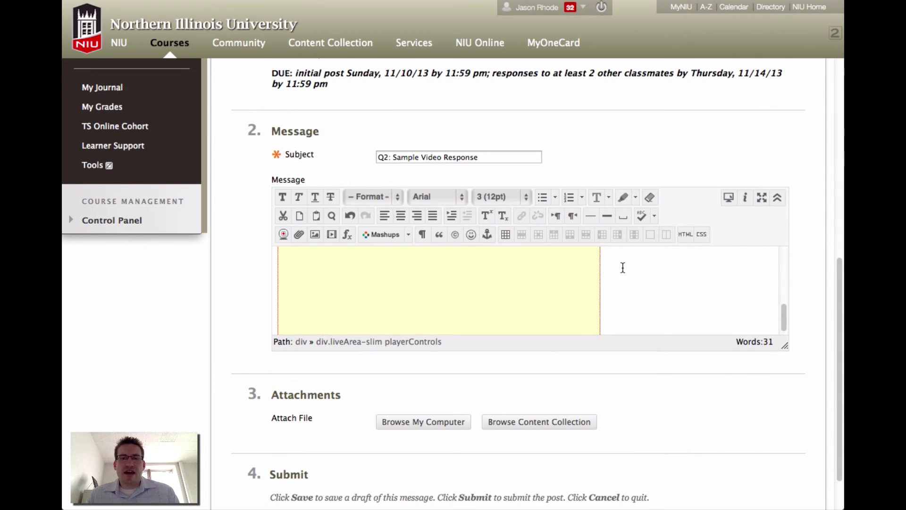
scroll(621, 265, up, 2)
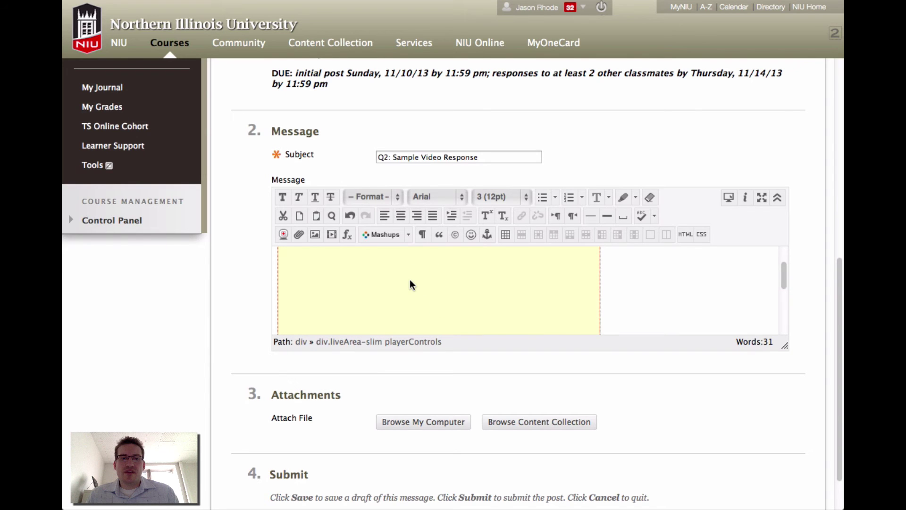
scroll(410, 281, up, 1)
scroll(409, 283, down, 1)
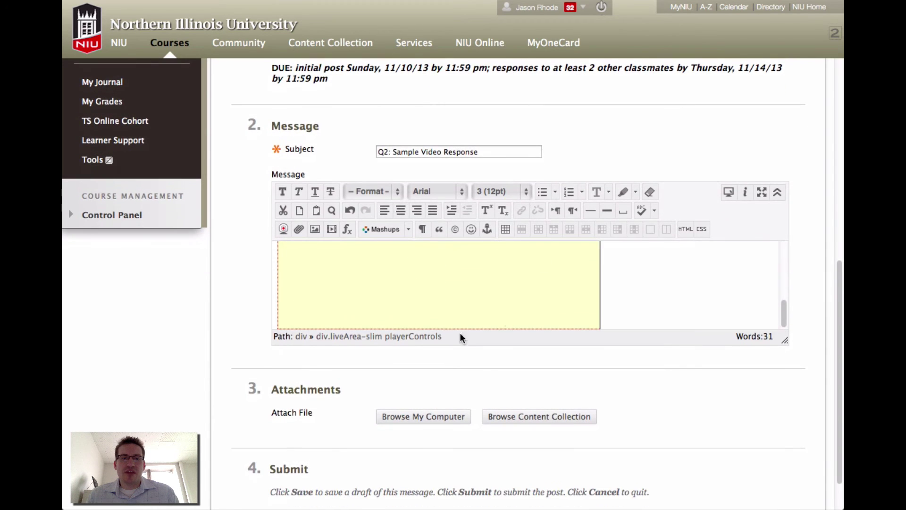
scroll(673, 335, down, 1)
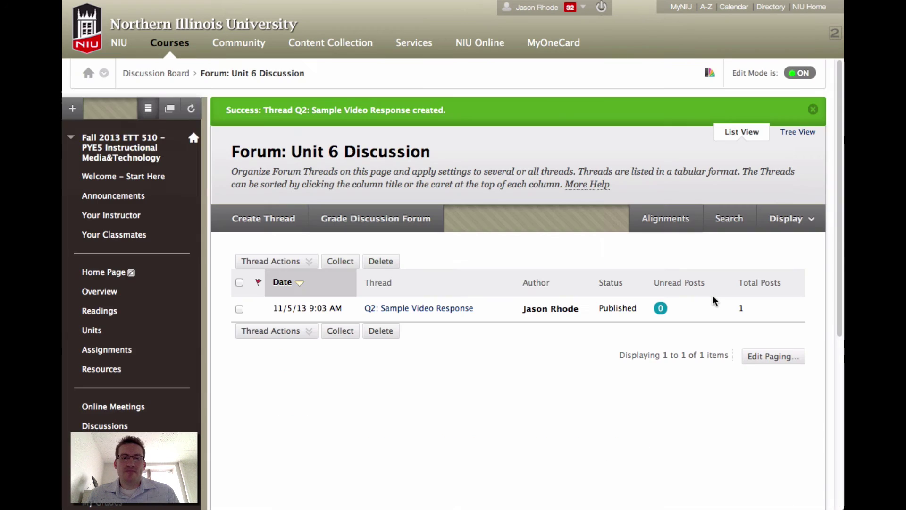
Open the 'Q2: Sample Video Response' thread from the forum's thread list.
click(420, 309)
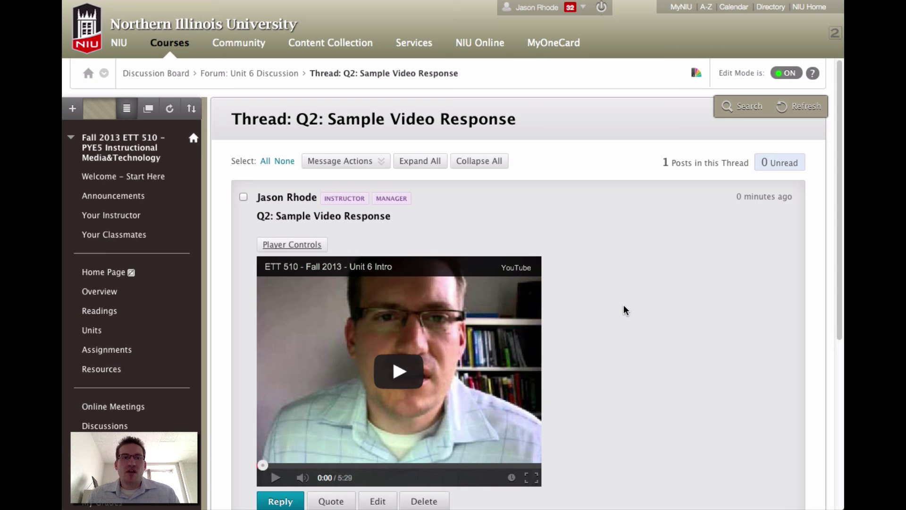
Start a reply beneath the 'Q2: Sample Video Response' post.
scroll(623, 305, down, 2)
scroll(624, 306, up, 2)
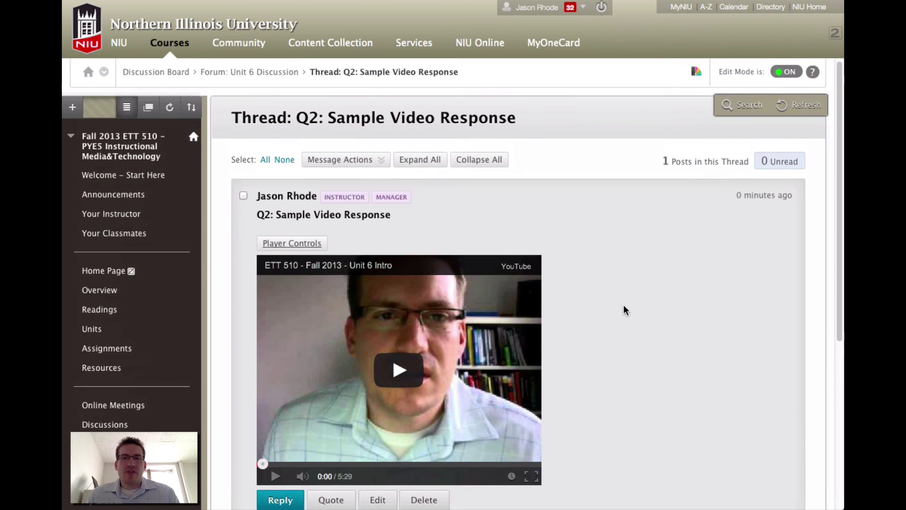
scroll(624, 305, down, 1)
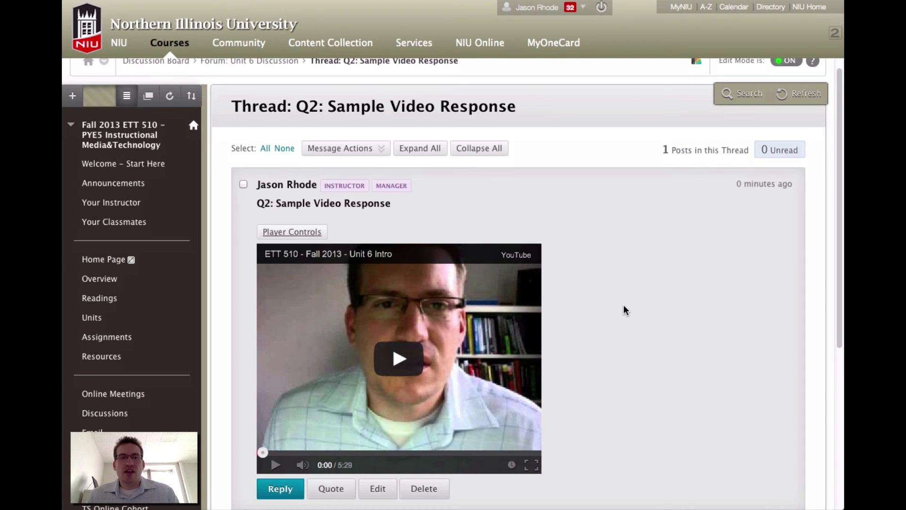
scroll(624, 310, down, 3)
click(286, 405)
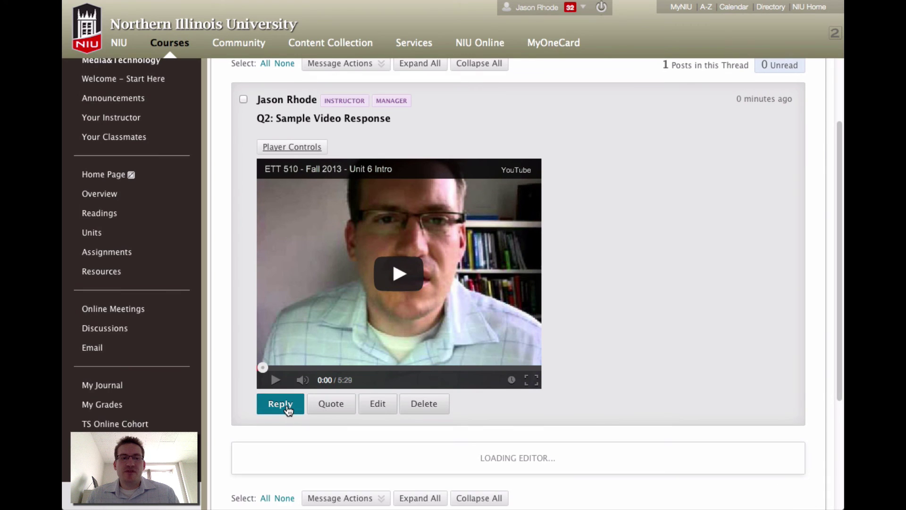